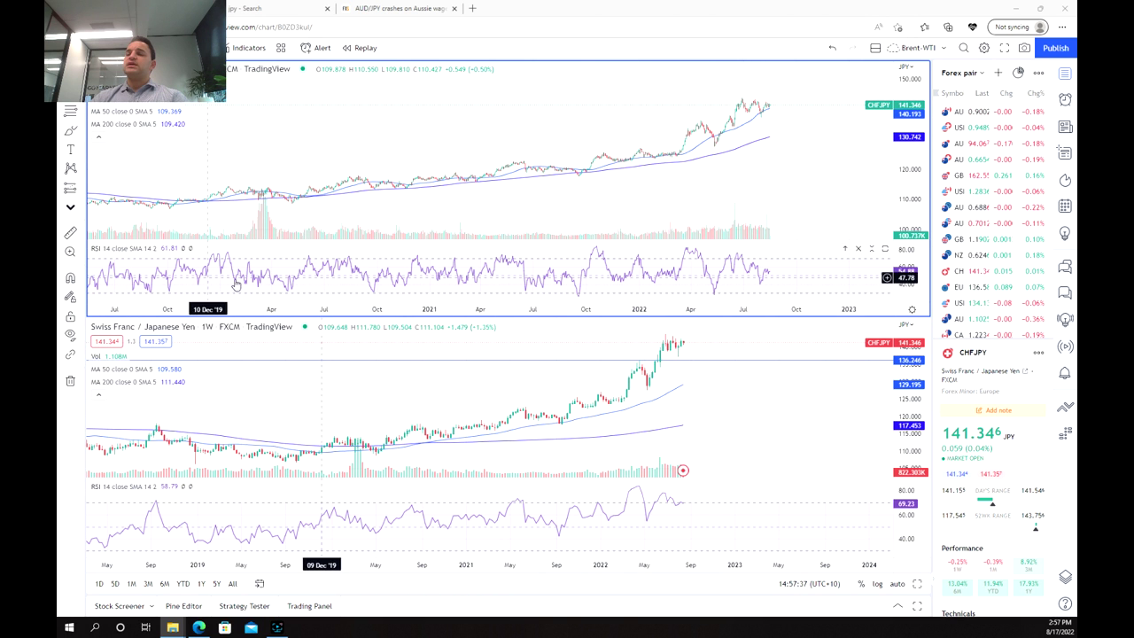
Step: Draw a falling trend line over the recent highs on the weekly CHF/JPY chart, from 27 Jun '22 to 26 Sep '22 at about 139.072
{"action": "scroll", "coordinate": [529, 418], "scroll_direction": "down", "scroll_amount": 2}
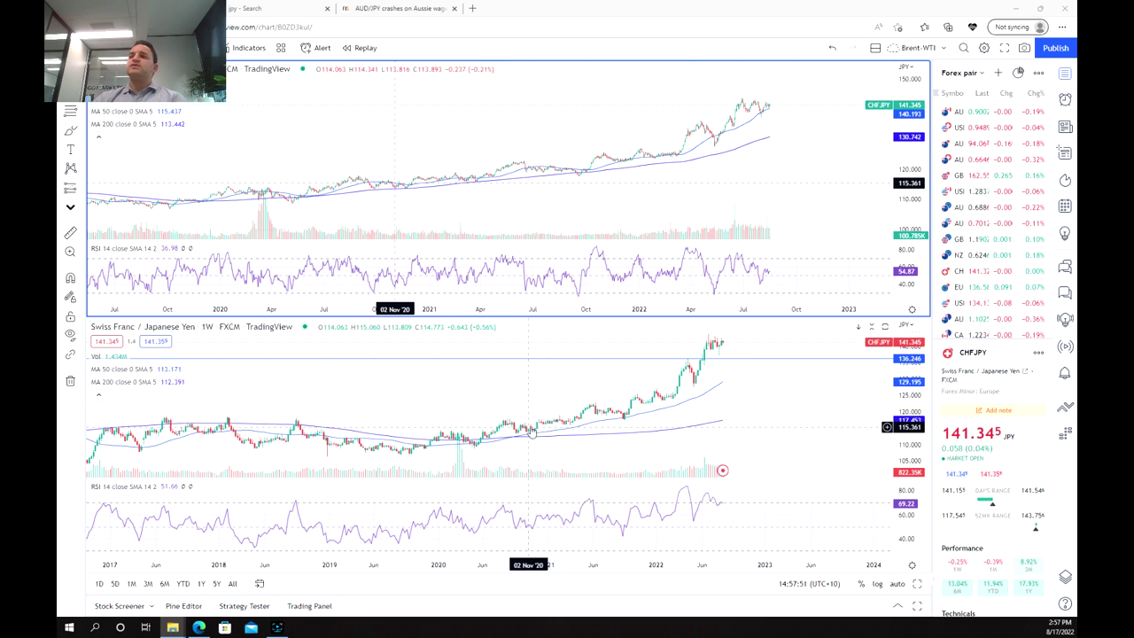
{"action": "scroll", "coordinate": [653, 342], "scroll_direction": "up", "scroll_amount": 5}
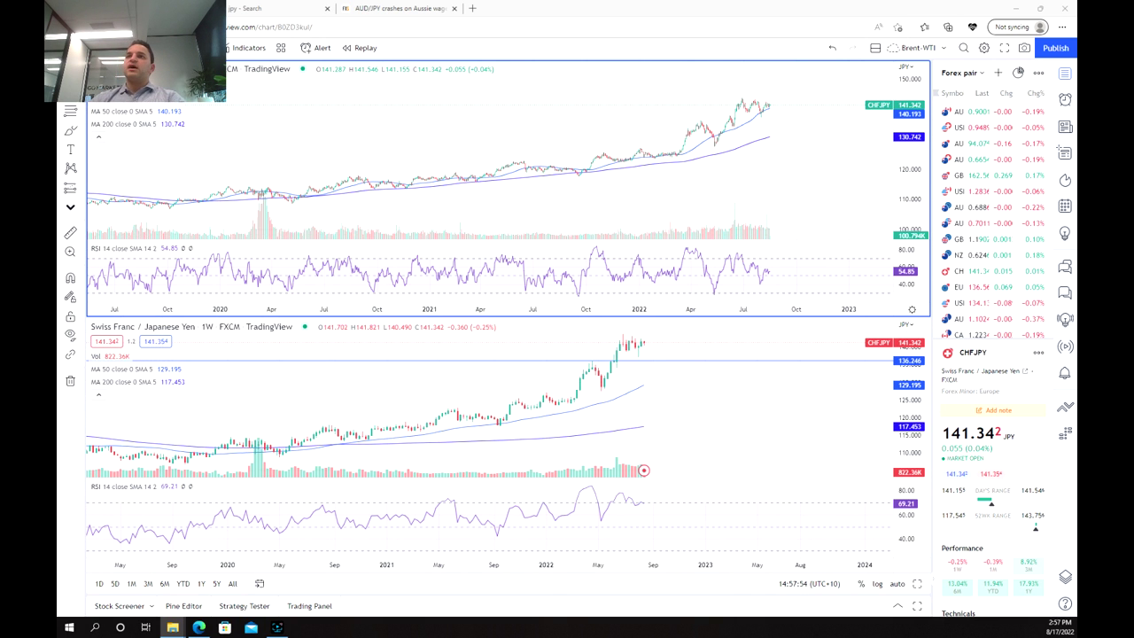
{"action": "left_click_drag", "start_coordinate": [622, 330], "coordinate": [660, 348]}
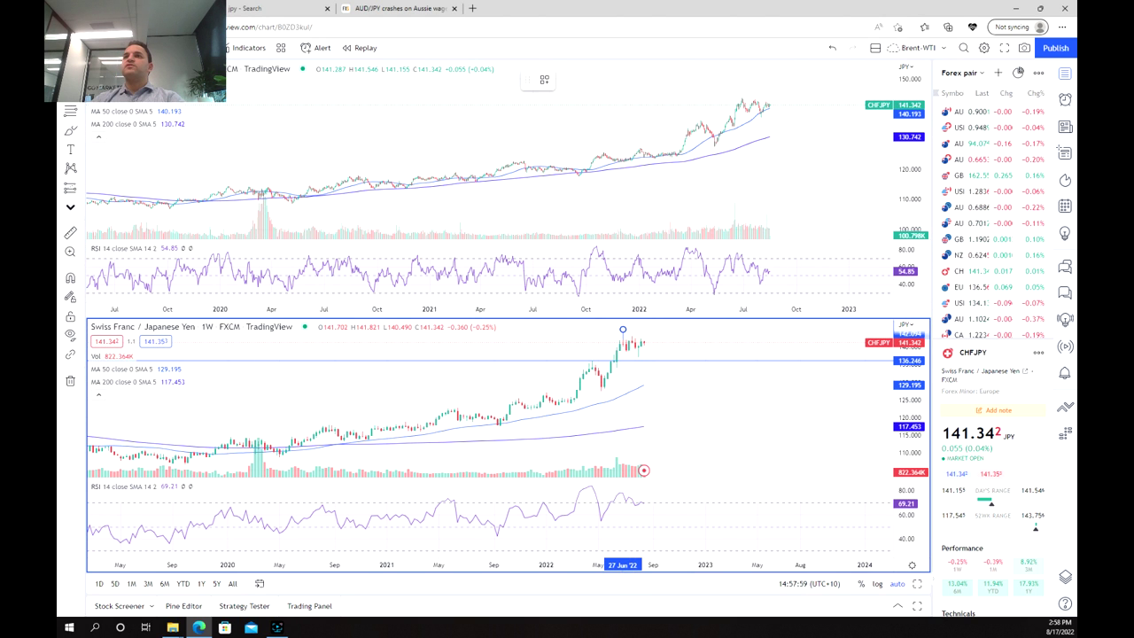
{"action": "left_click", "coordinate": [81, 92]}
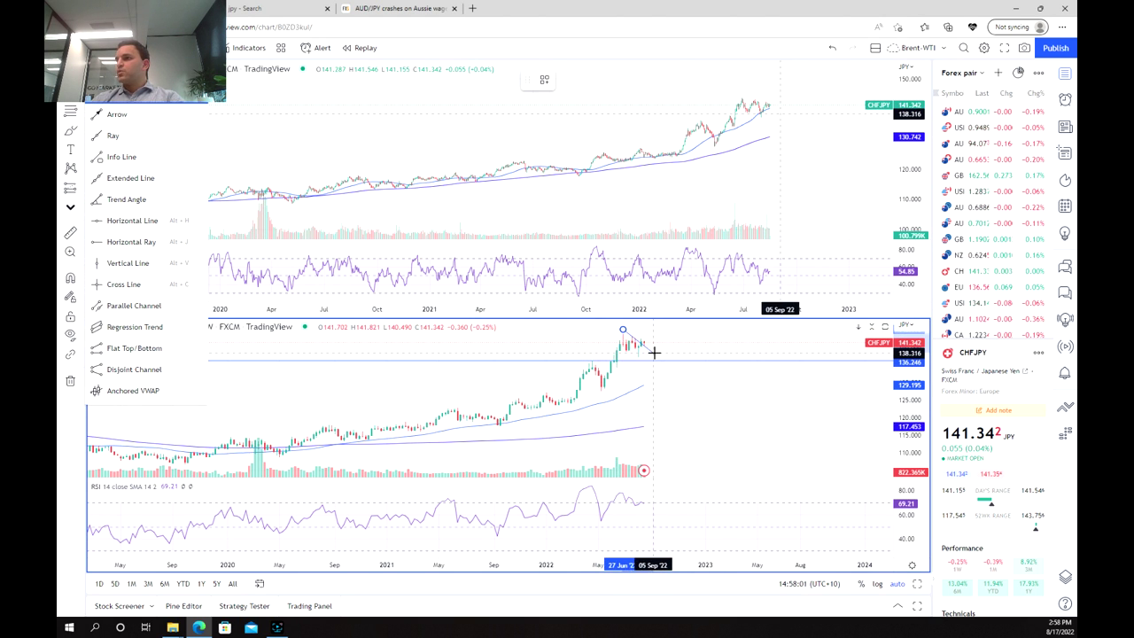
{"action": "left_click_drag", "start_coordinate": [661, 350], "coordinate": [662, 350]}
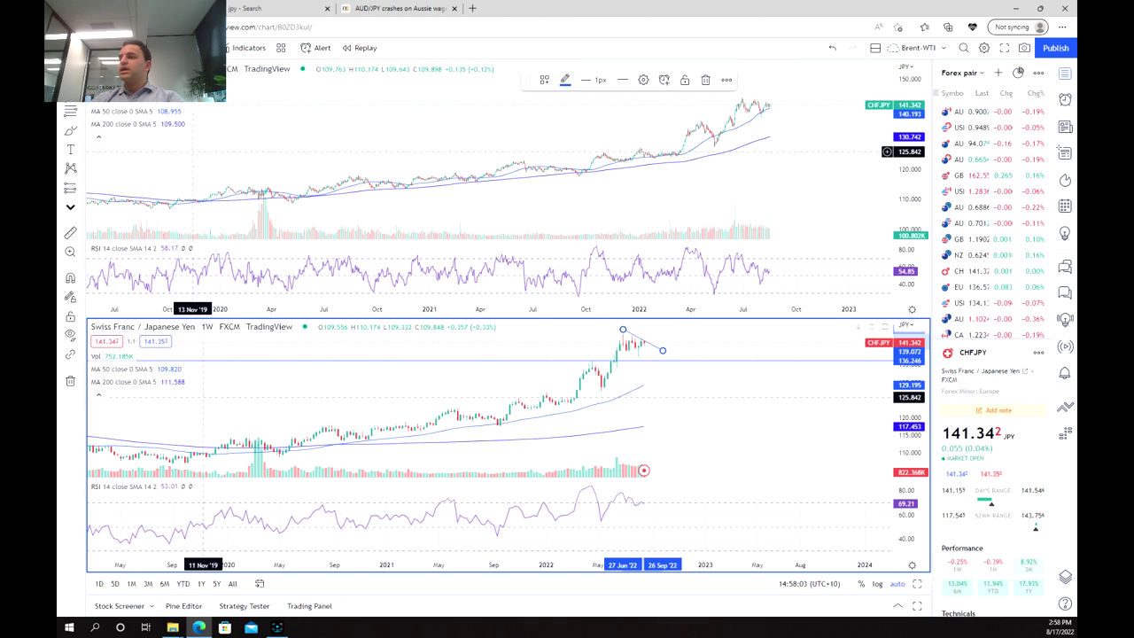
Step: Draw a rising weekly trend line from 20 Jun '22 at about 137.561 to 5 Sep '22, and shift the horizontal support line to 136.201
{"action": "left_click", "coordinate": [619, 355]}
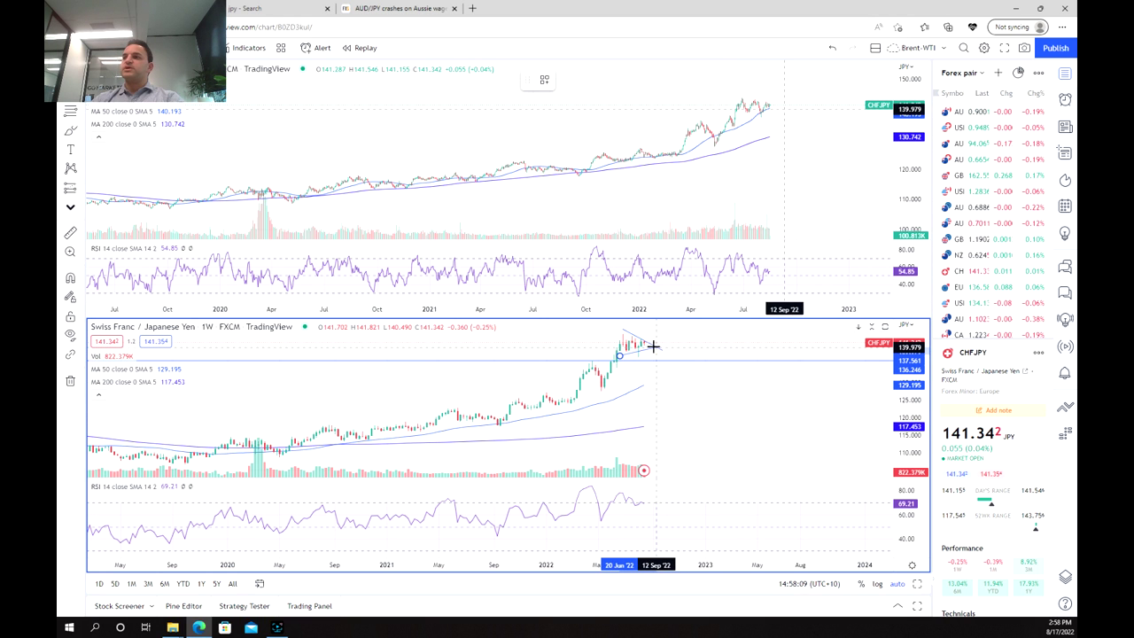
{"action": "left_click", "coordinate": [653, 347]}
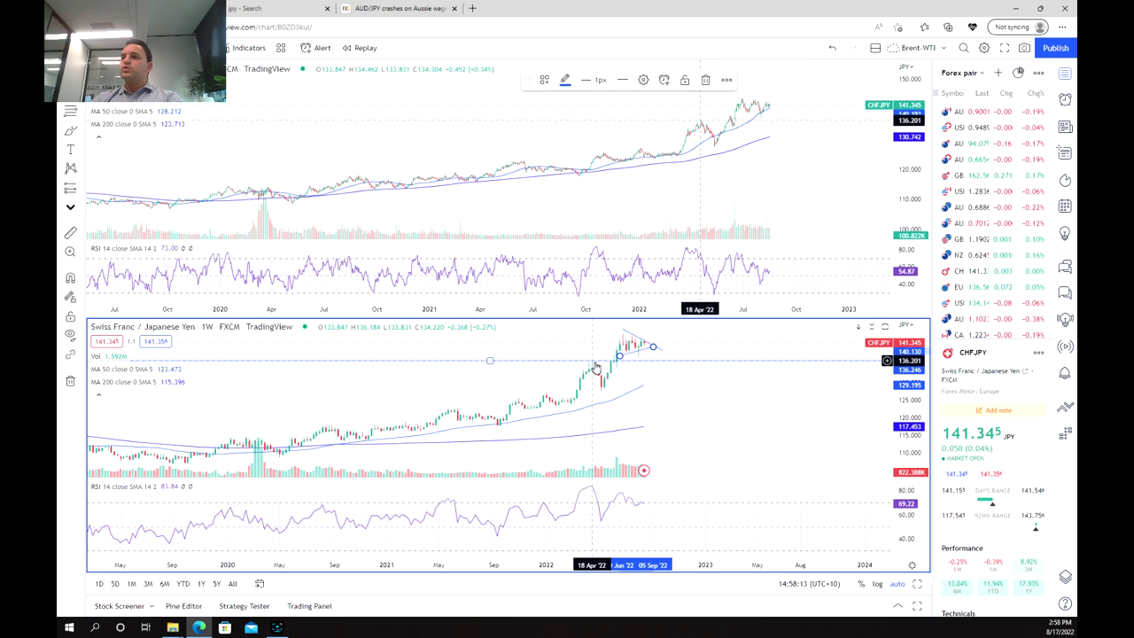
{"action": "mouse_move", "coordinate": [596, 362]}
{"action": "left_mouse_down"}
{"action": "mouse_move", "coordinate": [588, 403]}
{"action": "mouse_move", "coordinate": [565, 357]}
{"action": "mouse_move", "coordinate": [575, 360]}
{"action": "left_mouse_up"}
{"action": "left_click", "coordinate": [579, 406]}
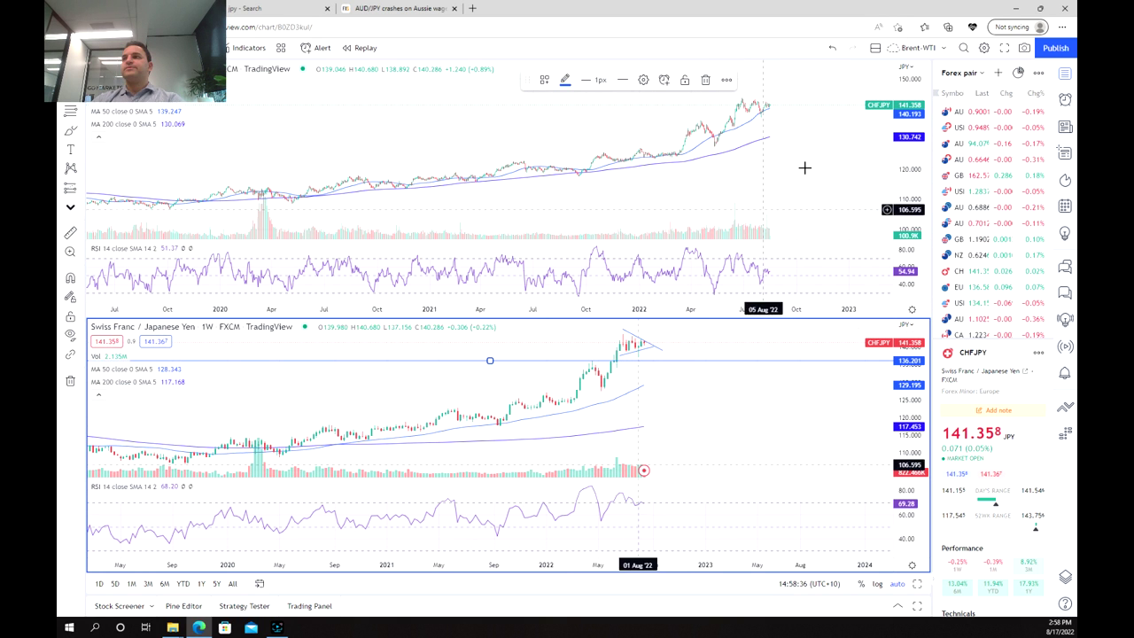
Step: Draw a falling trend line across the recent highs on the daily chart, from 29 Jun '22 to about 1 Sep '22 near 141.728
{"action": "scroll", "coordinate": [702, 165], "scroll_direction": "up", "scroll_amount": 5}
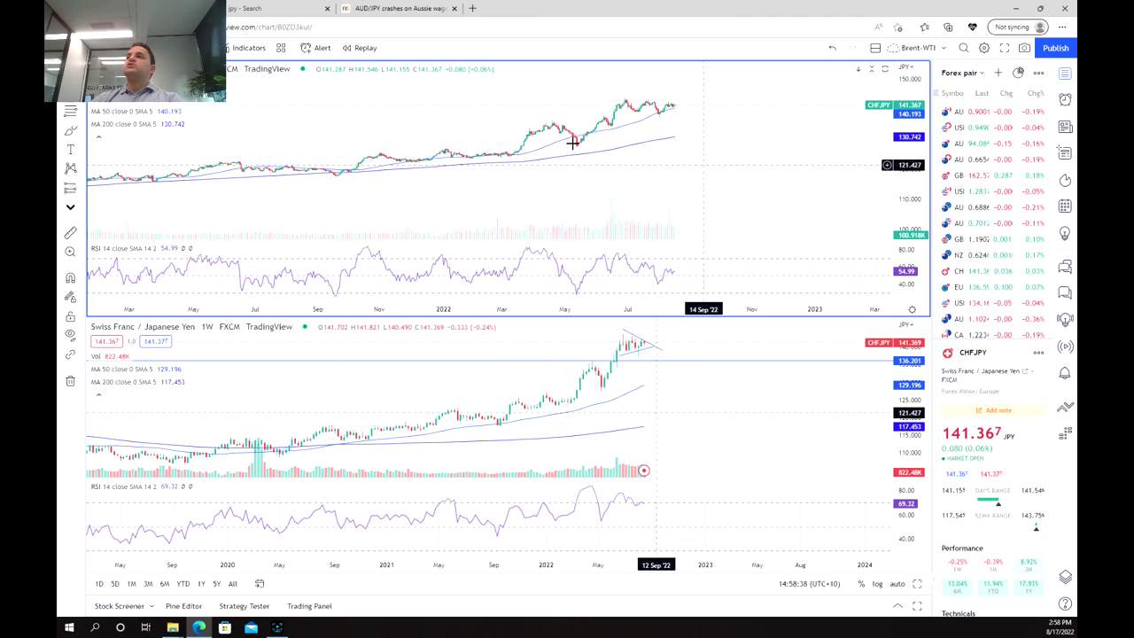
{"action": "scroll", "coordinate": [592, 127], "scroll_direction": "up", "scroll_amount": 1}
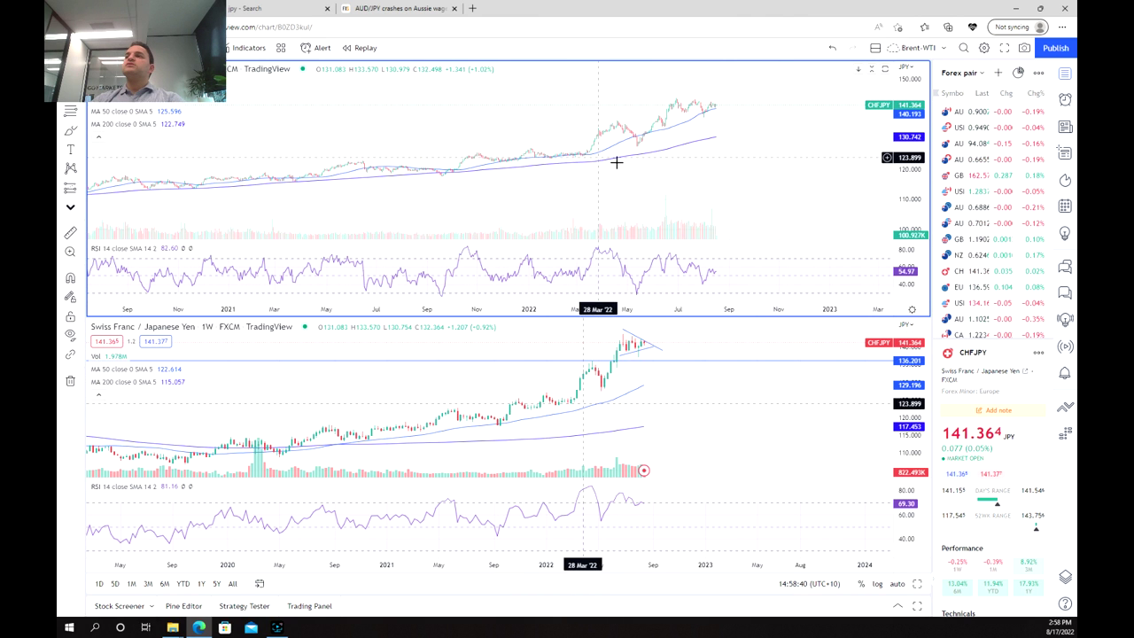
{"action": "scroll", "coordinate": [616, 162], "scroll_direction": "up", "scroll_amount": 1}
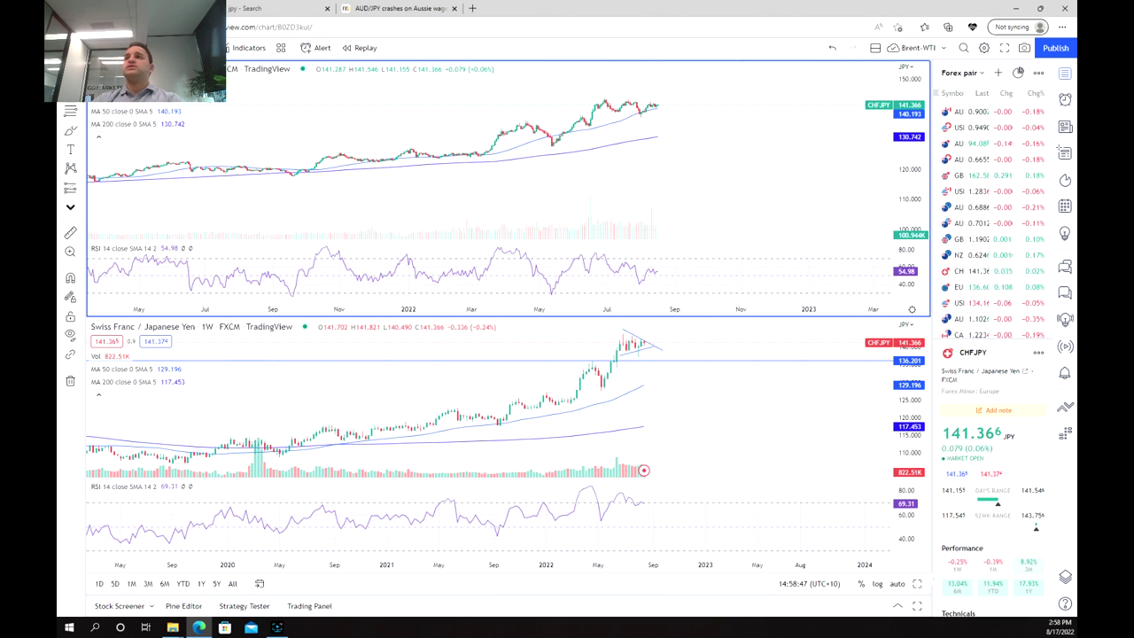
{"action": "scroll", "coordinate": [663, 156], "scroll_direction": "down", "scroll_amount": 3}
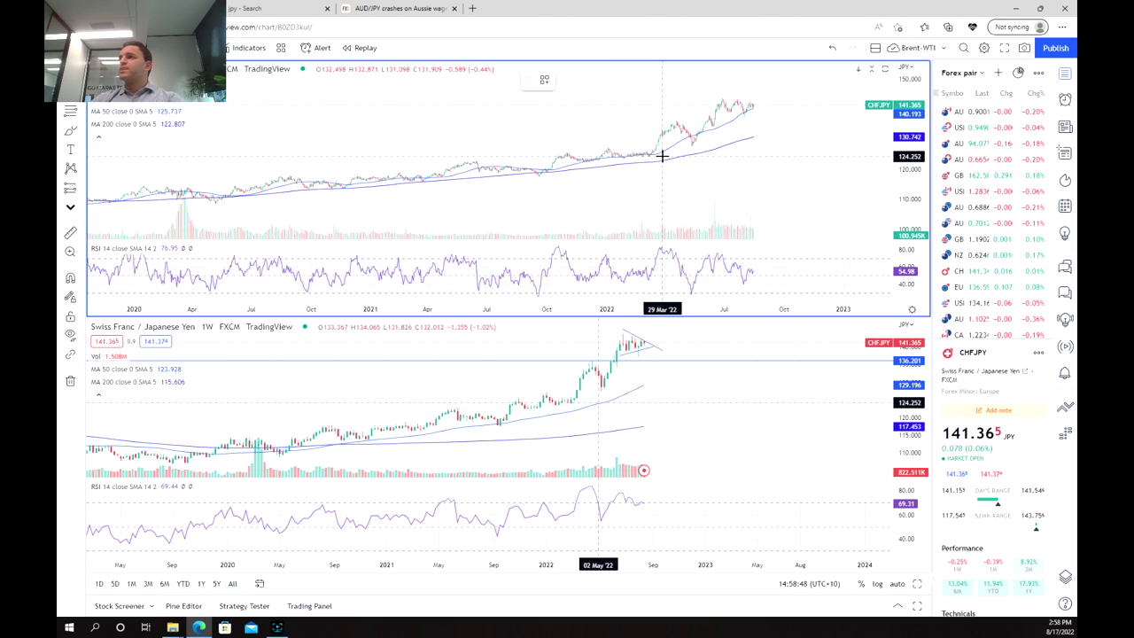
{"action": "scroll", "coordinate": [691, 133], "scroll_direction": "up", "scroll_amount": 1}
{"action": "scroll", "coordinate": [734, 124], "scroll_direction": "up", "scroll_amount": 1}
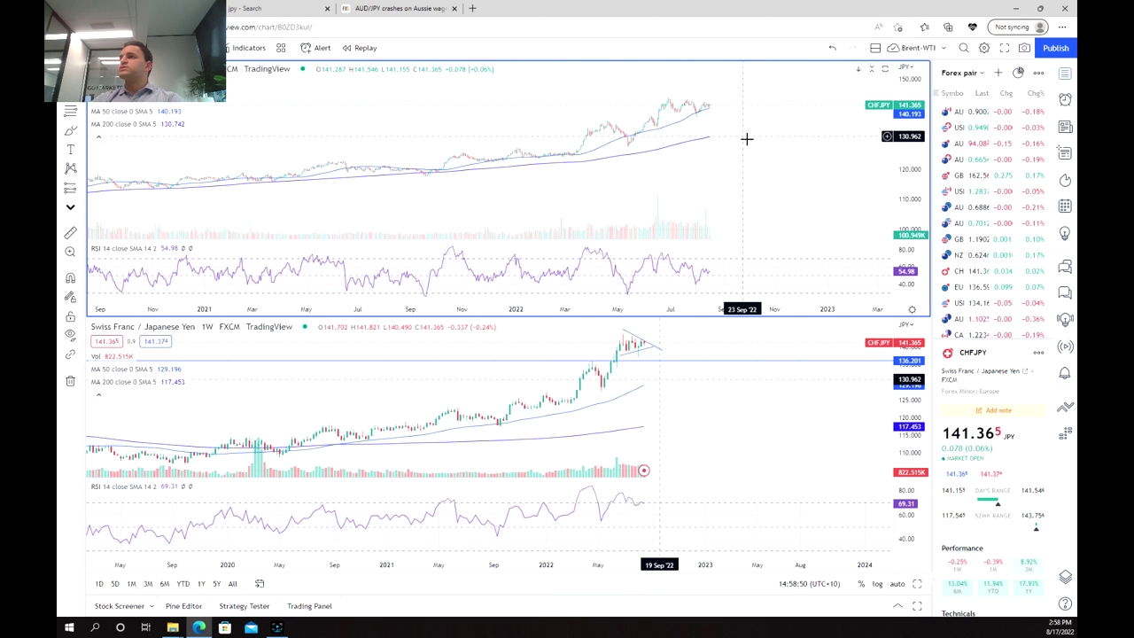
{"action": "right_click", "coordinate": [749, 143]}
{"action": "left_click", "coordinate": [764, 149]}
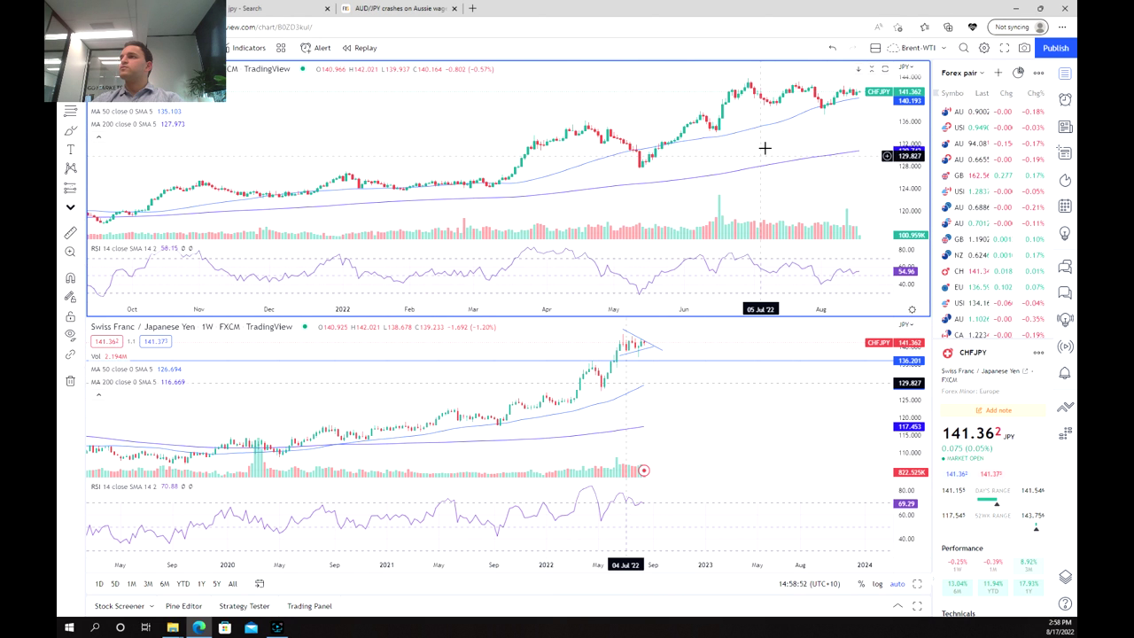
{"action": "scroll", "coordinate": [767, 144], "scroll_direction": "down", "scroll_amount": 1}
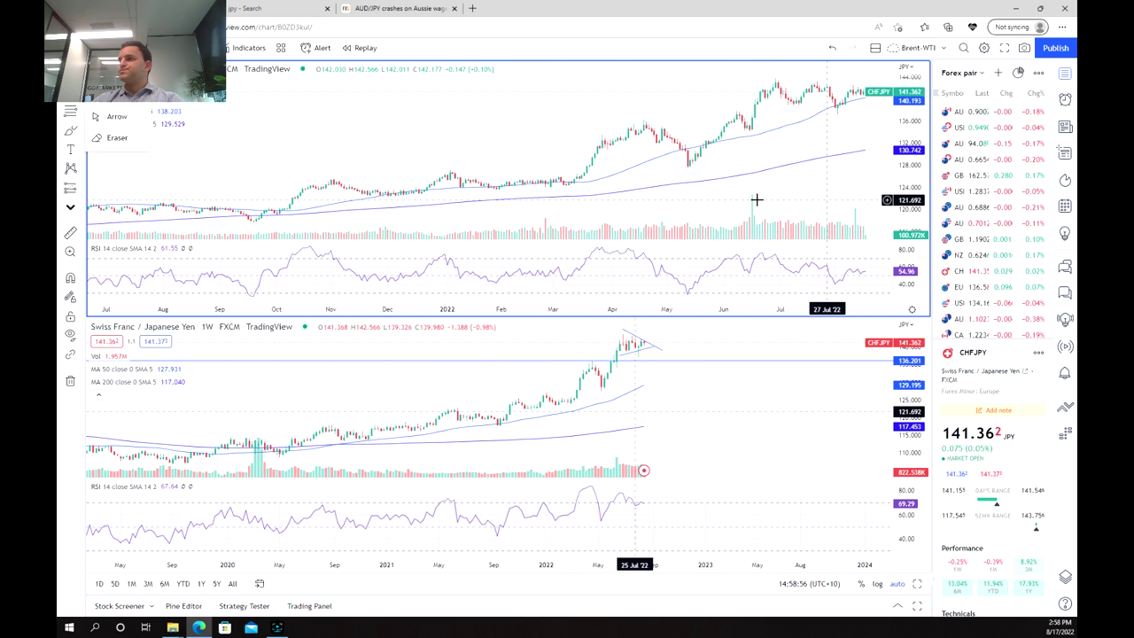
{"action": "left_click_drag", "start_coordinate": [757, 197], "coordinate": [601, 196]}
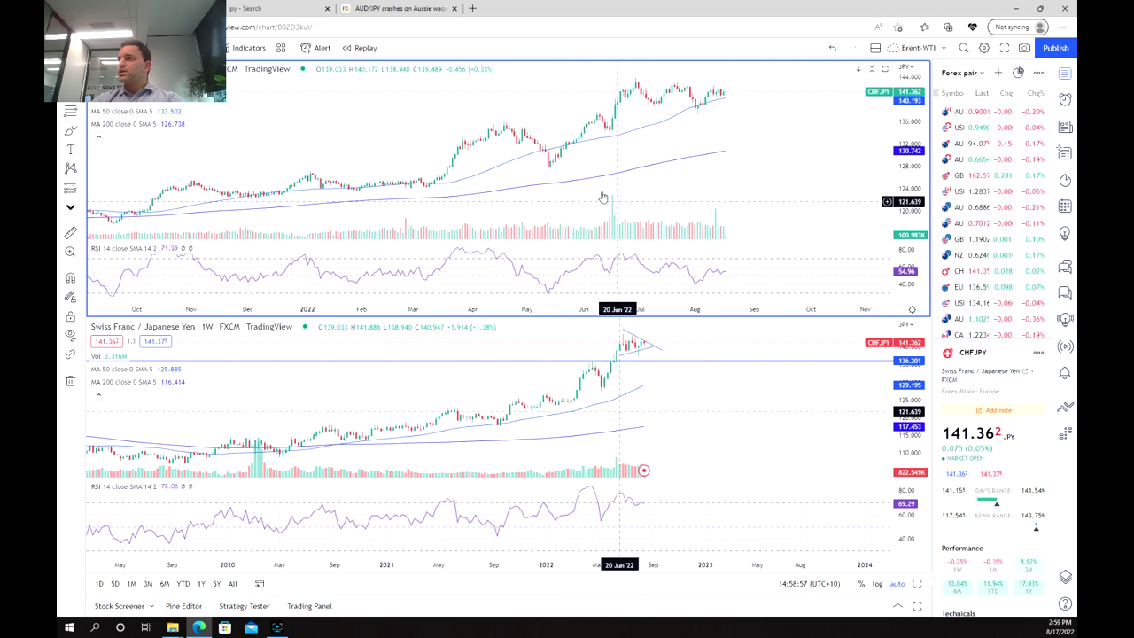
{"action": "left_click", "coordinate": [635, 81]}
{"action": "left_click", "coordinate": [753, 91]}
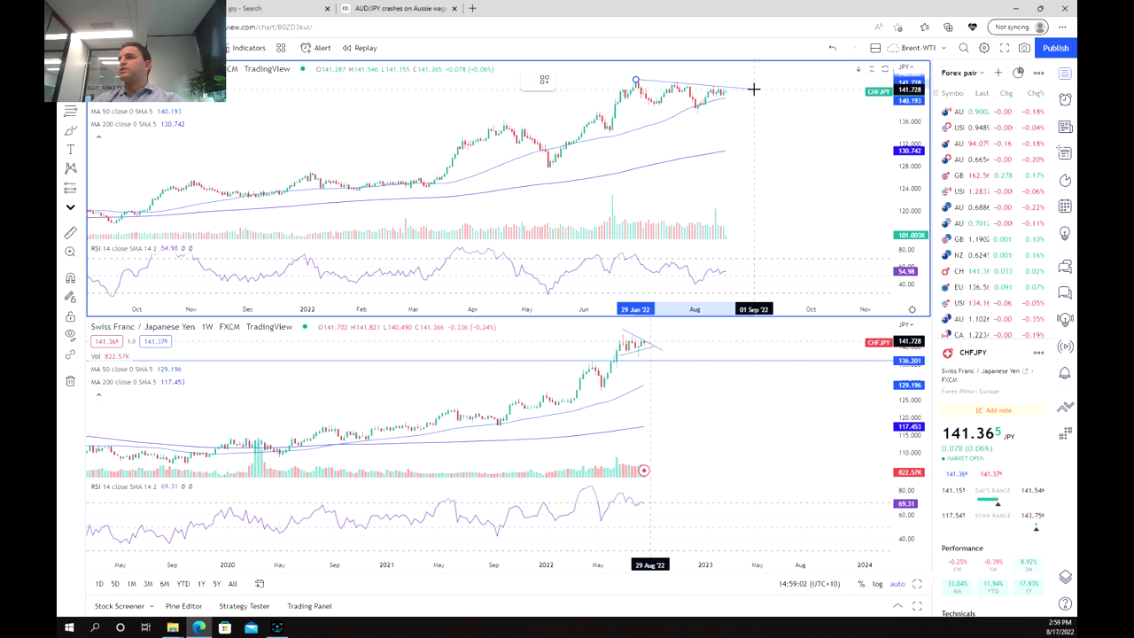
Step: Draw a rising trend line under the recent daily lows from 10 Jun '22 at about 133.159, converging with the upper trend line in September
{"action": "left_click", "coordinate": [605, 137]}
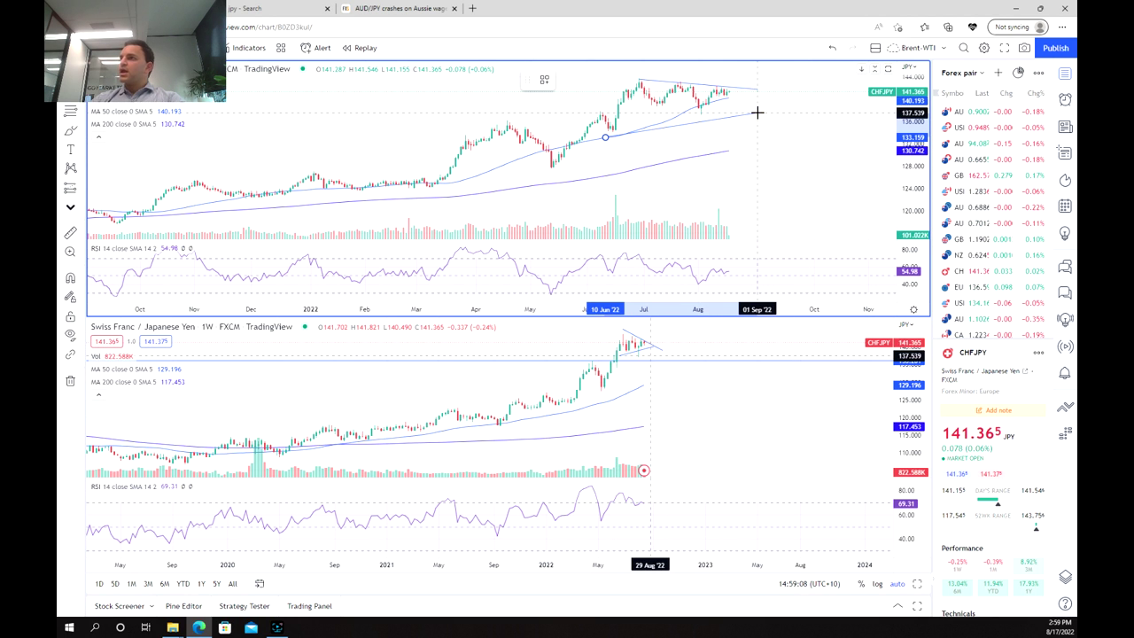
{"action": "left_click", "coordinate": [756, 112]}
{"action": "left_click_drag", "start_coordinate": [760, 112], "coordinate": [772, 98]}
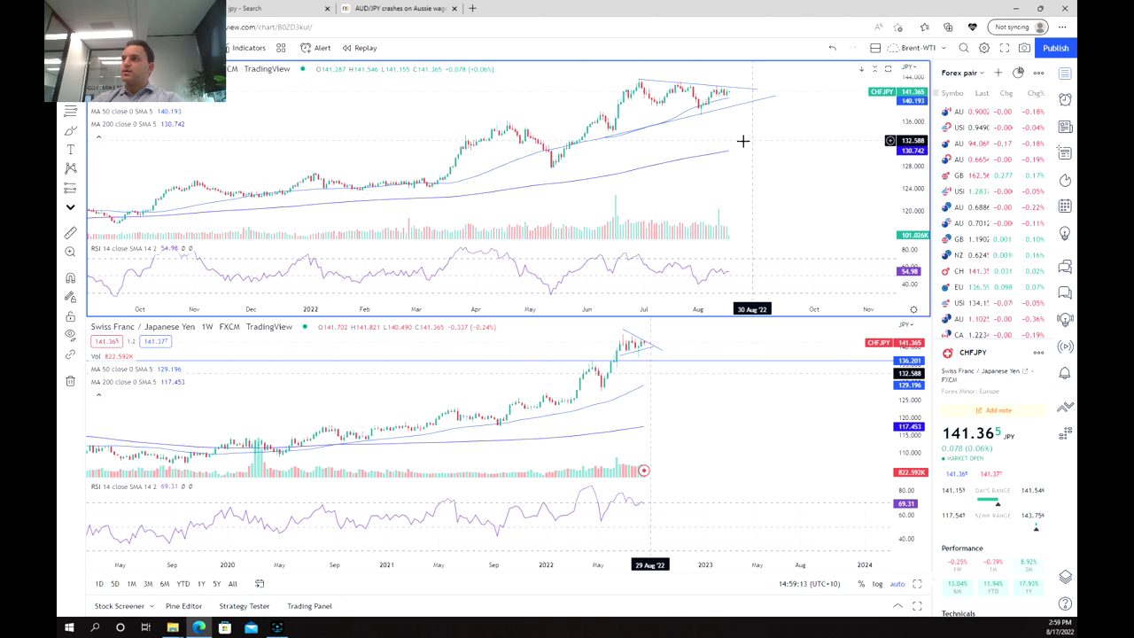
Step: Brush a projected breakout path above the daily triangle, starting after the latest candles, dipping back to the upper trend line, and rising into mid-September
{"action": "scroll", "coordinate": [718, 114], "scroll_direction": "down", "scroll_amount": 4}
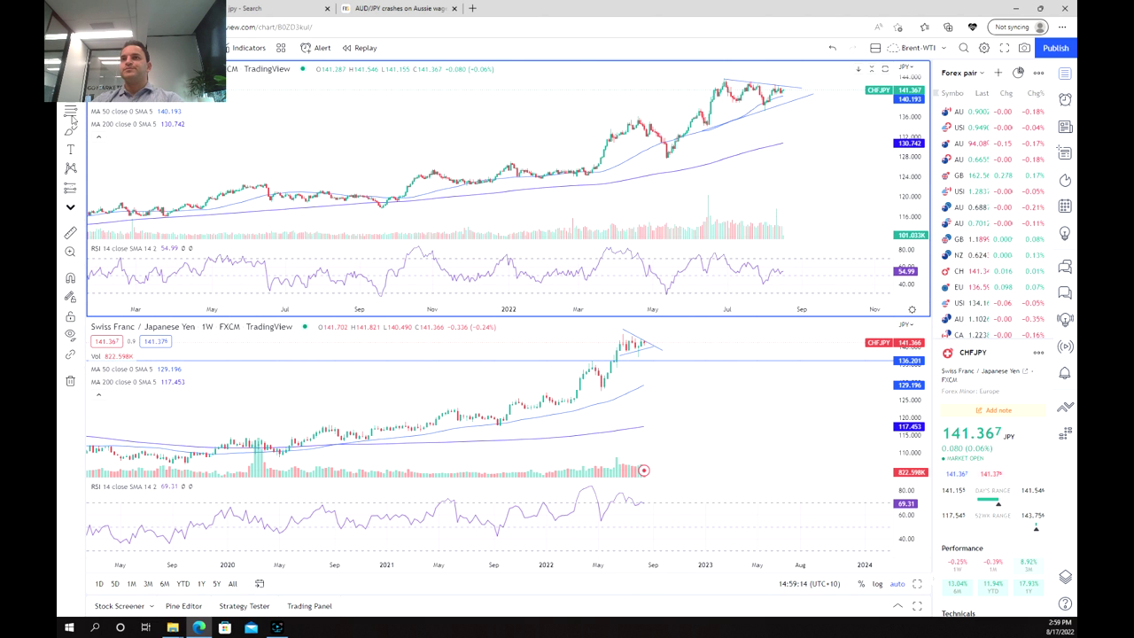
{"action": "mouse_move", "coordinate": [766, 85]}
{"action": "left_mouse_down"}
{"action": "mouse_move", "coordinate": [775, 68]}
{"action": "mouse_move", "coordinate": [791, 83]}
{"action": "mouse_move", "coordinate": [842, 62]}
{"action": "left_mouse_up"}
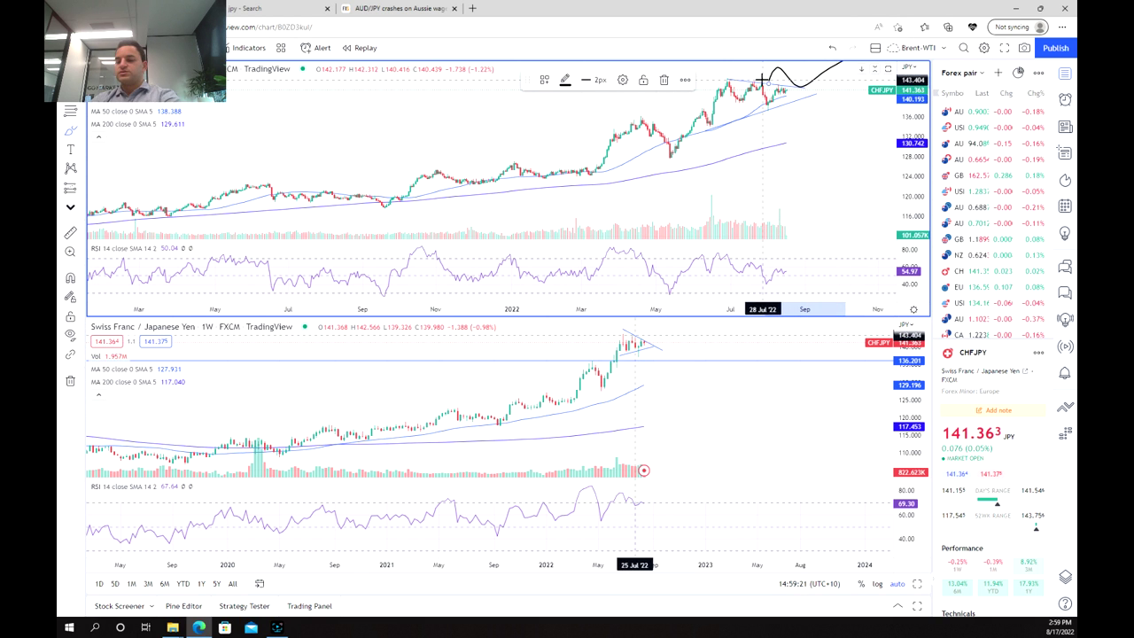
{"action": "key", "text": "Delete"}
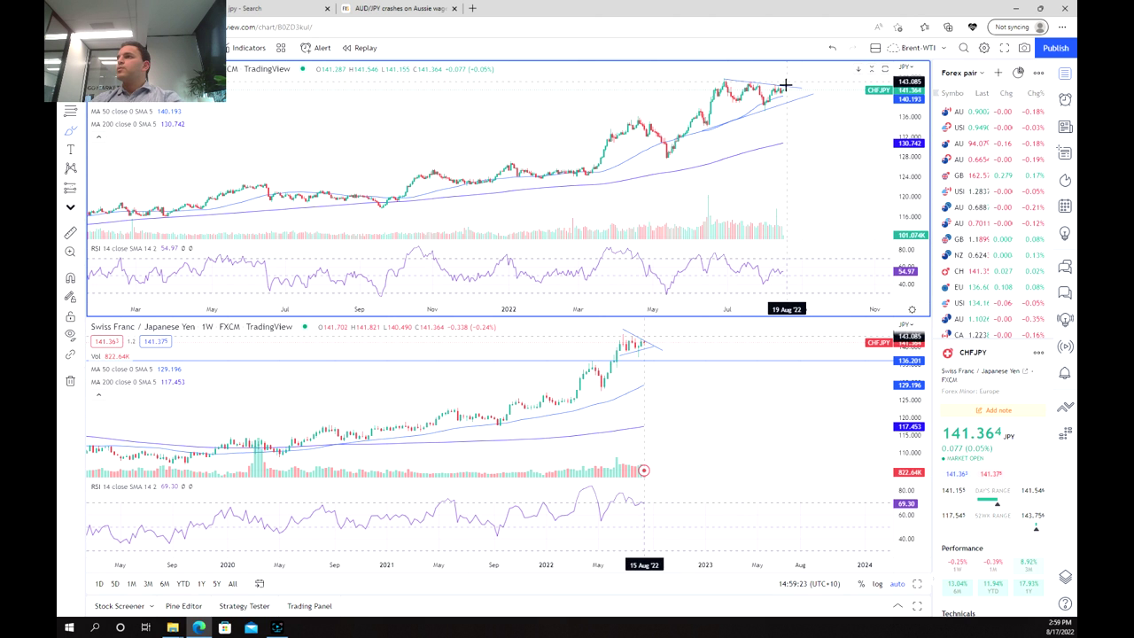
{"action": "mouse_move", "coordinate": [789, 79]}
{"action": "left_mouse_down"}
{"action": "mouse_move", "coordinate": [806, 89]}
{"action": "mouse_move", "coordinate": [832, 64]}
{"action": "left_mouse_up"}
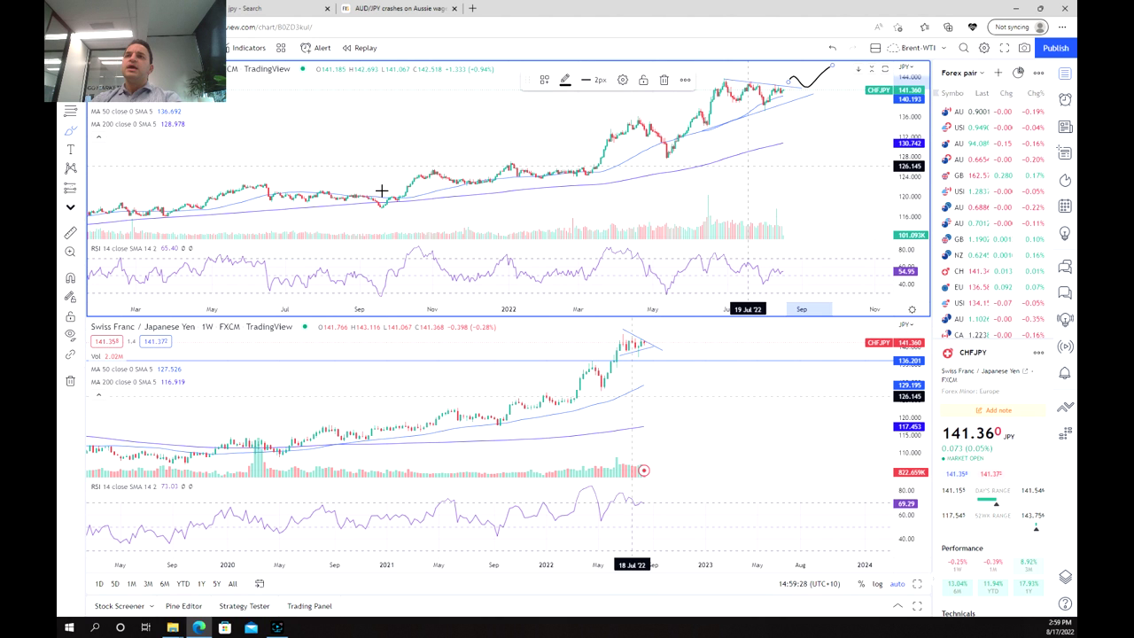
Step: Draw a falling trend line over the daily RSI highs, from 1 Jul '22 at about 74.01 to 23 Aug '22 at about 53.88
{"action": "left_click", "coordinate": [82, 92]}
{"action": "left_click", "coordinate": [124, 114]}
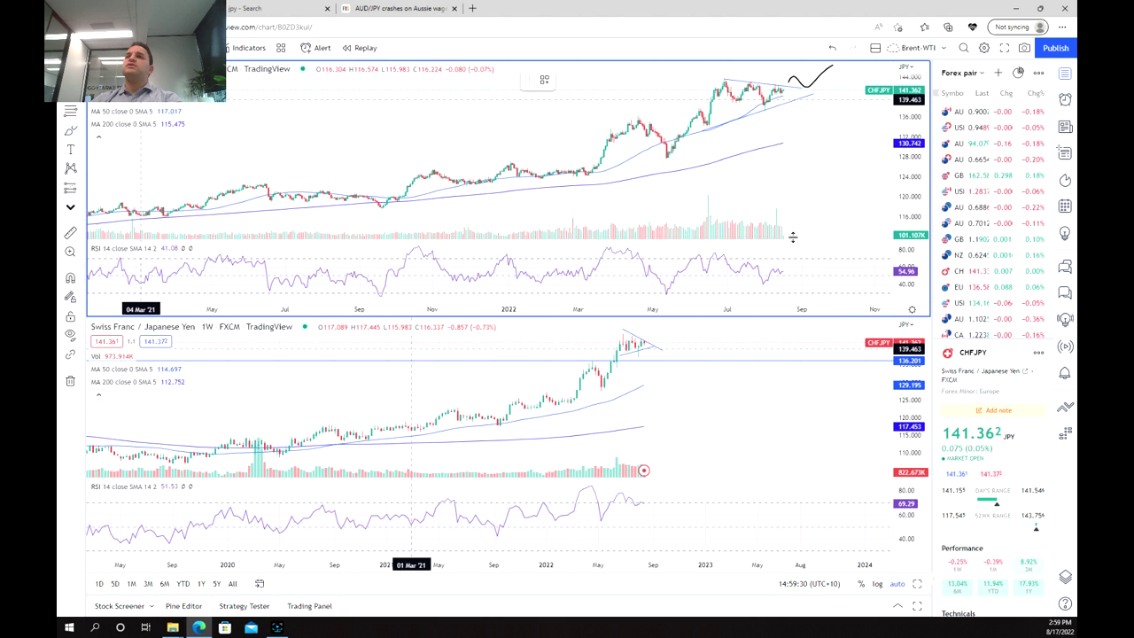
{"action": "left_click", "coordinate": [726, 255]}
{"action": "left_click", "coordinate": [810, 277]}
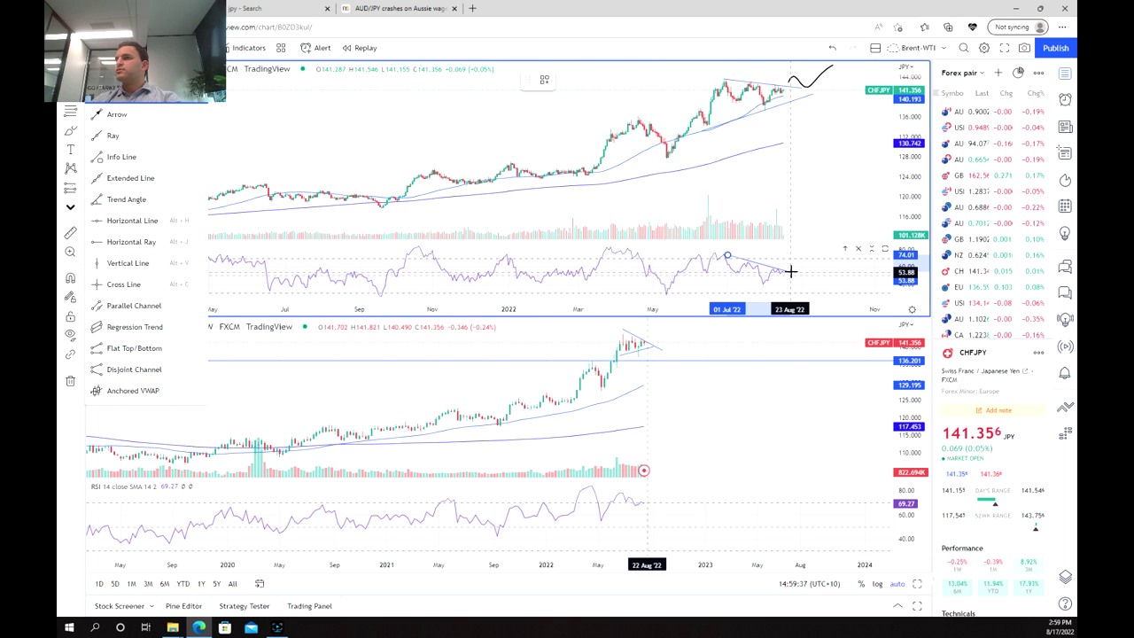
{"action": "left_click_drag", "start_coordinate": [790, 271], "coordinate": [791, 272]}
Step: Draw a rising trend line under the daily RSI lows from 25 Jul '22 at about 36.81, and brush an upward breakout path from the triangle
{"action": "left_click", "coordinate": [739, 287]}
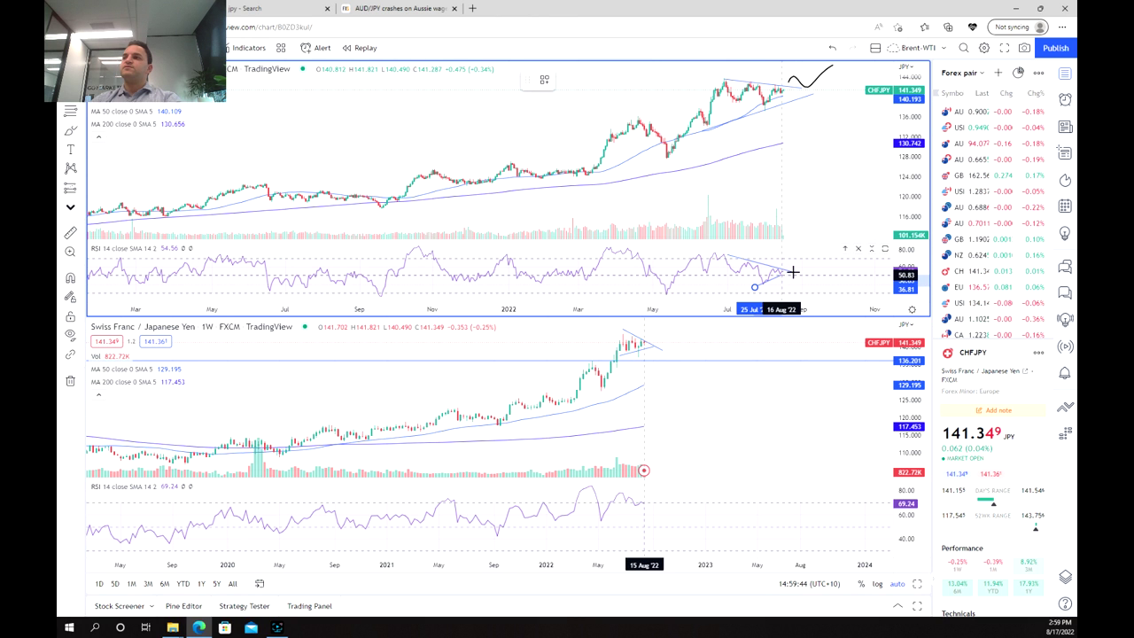
{"action": "left_click", "coordinate": [794, 273]}
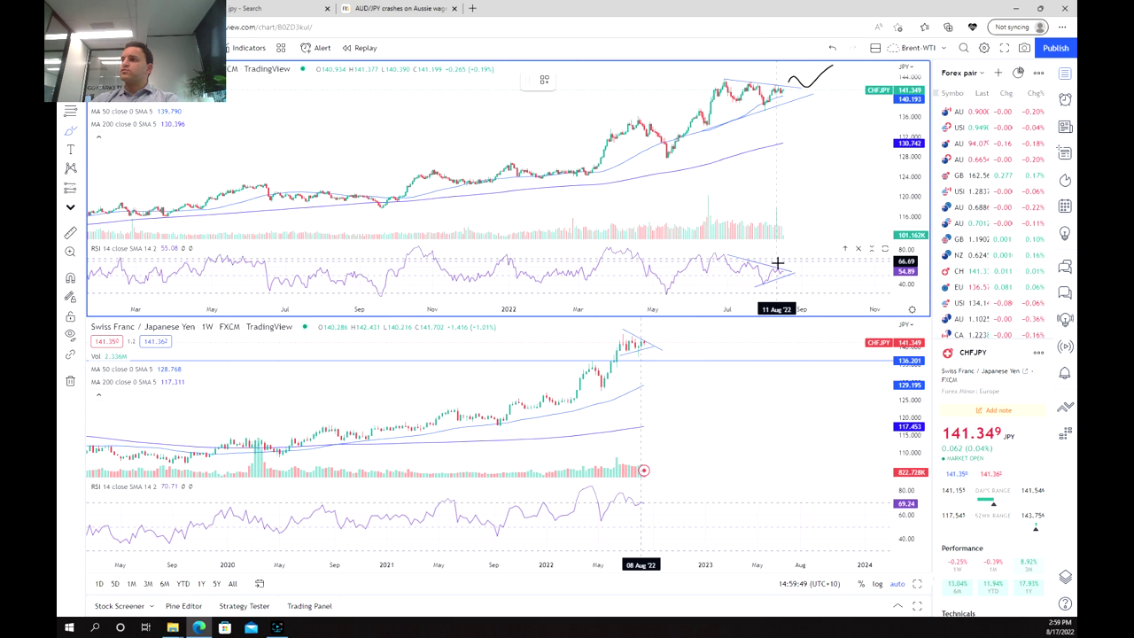
{"action": "left_click_drag", "start_coordinate": [783, 263], "coordinate": [826, 247]}
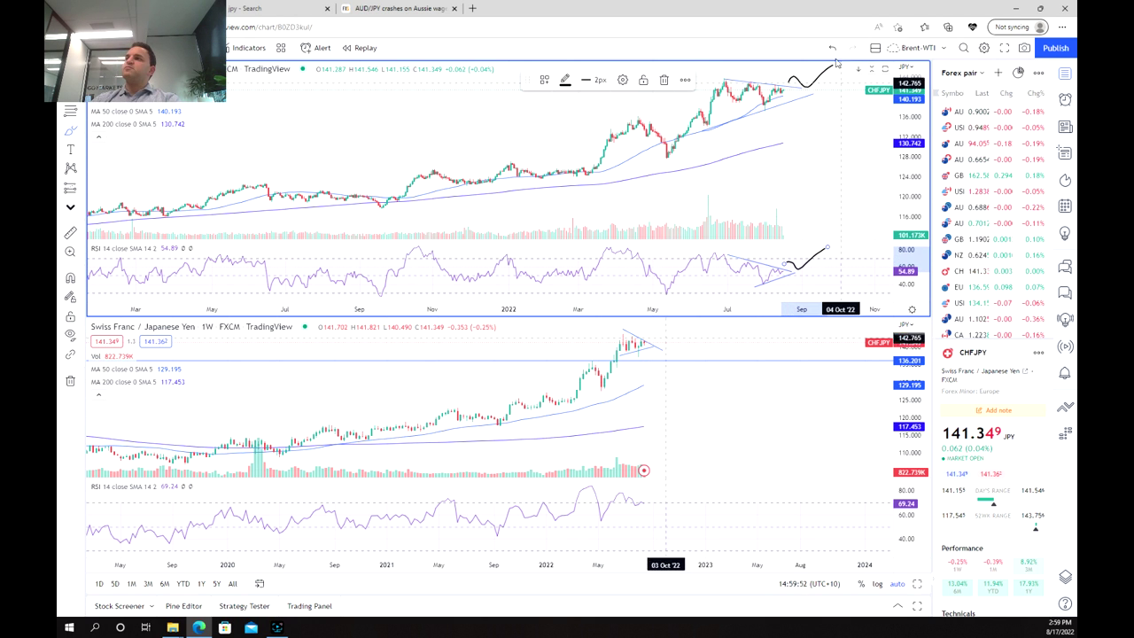